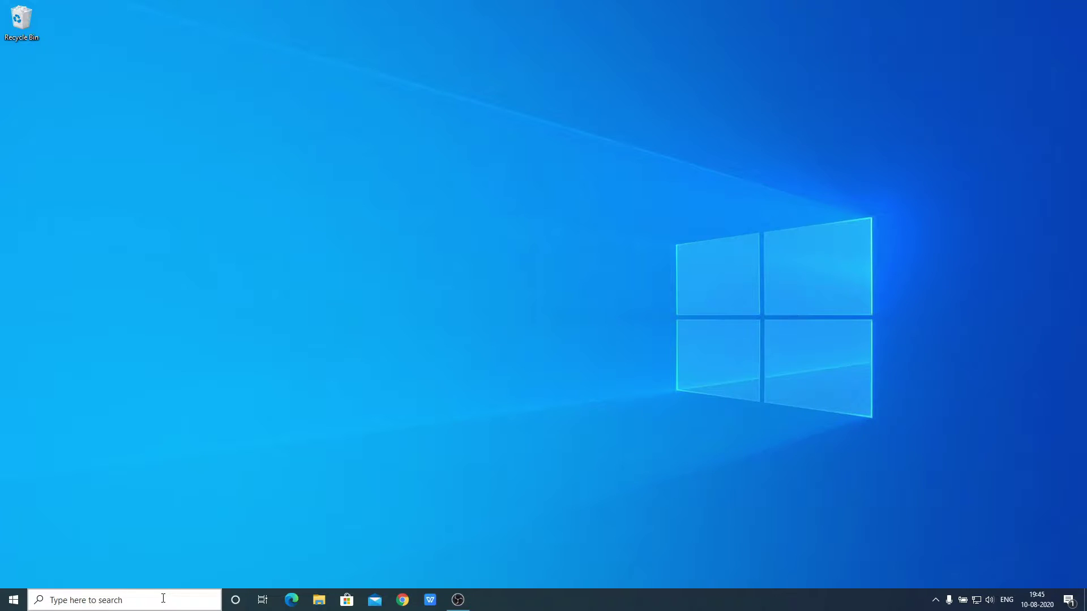
# Search for 'control', launch Control Panel, and go to System and Security > System
pyautogui.click(163, 599)
pyautogui.write('control')
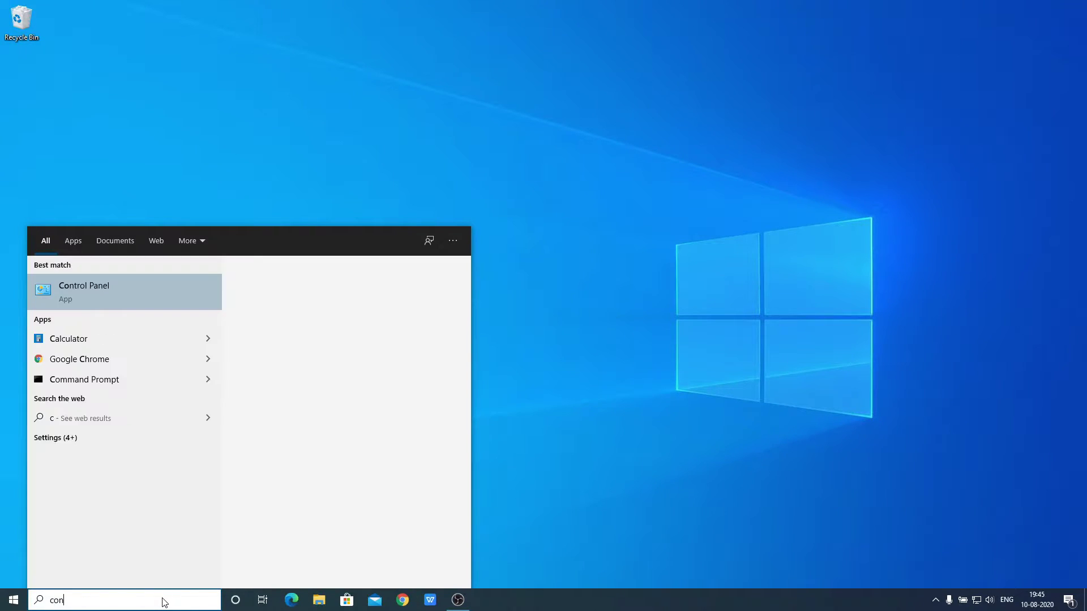
pyautogui.click(141, 295)
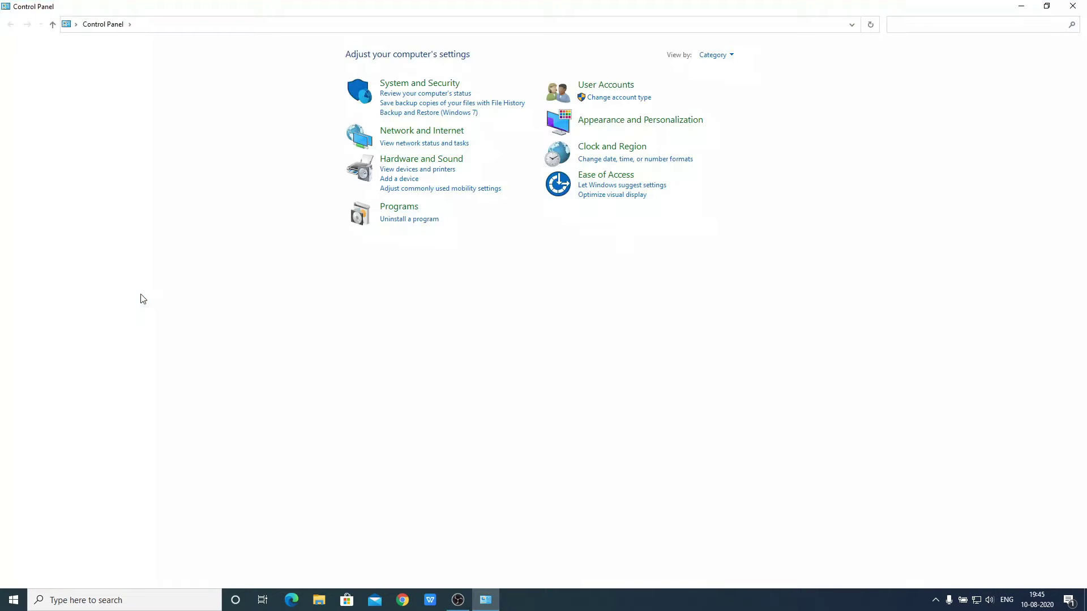
pyautogui.click(402, 89)
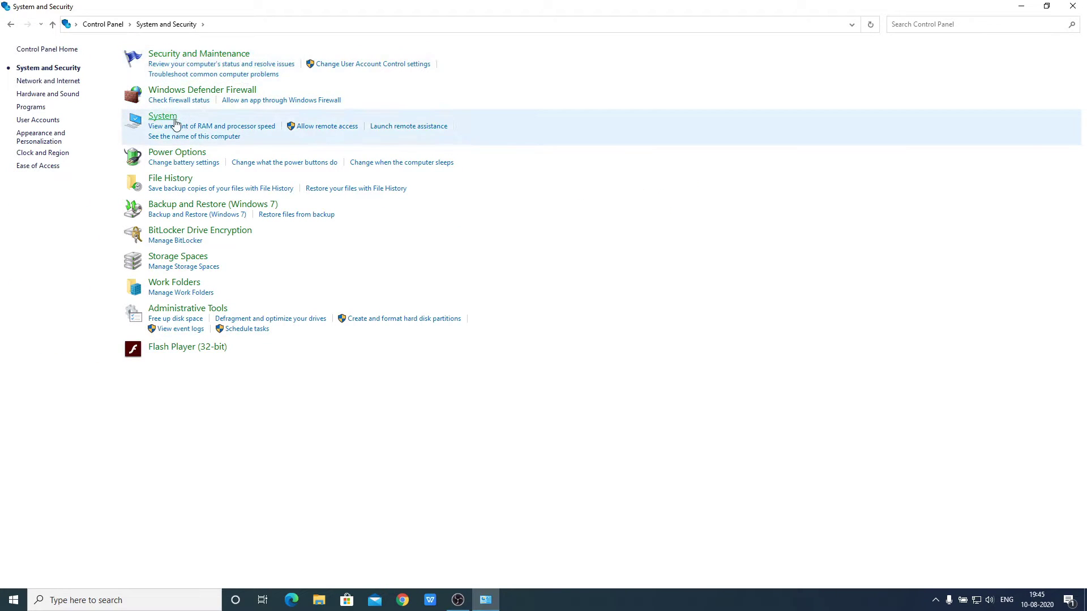
pyautogui.click(177, 122)
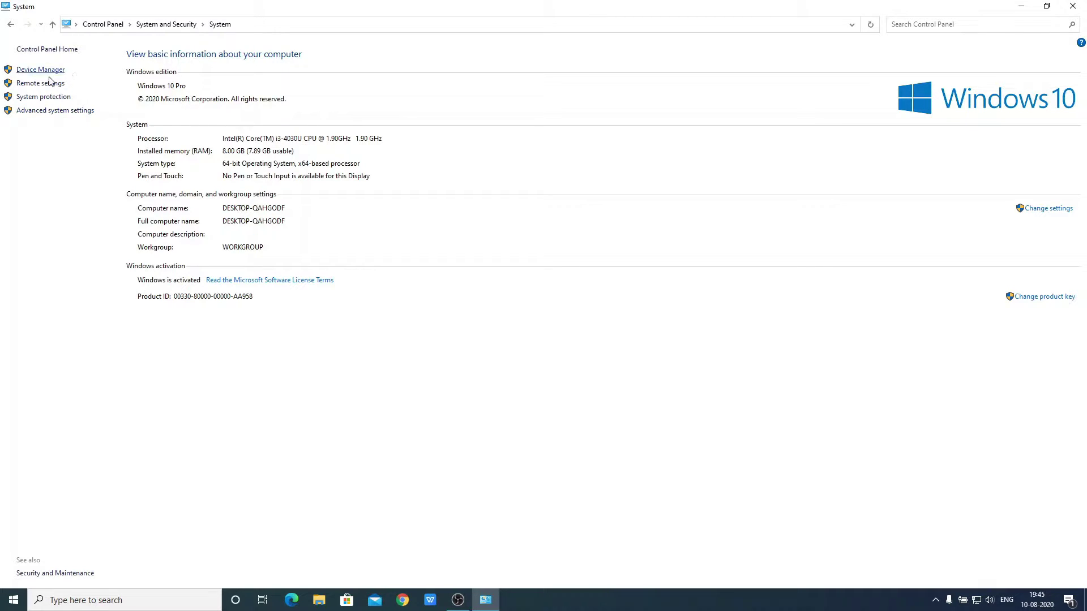
# Open Advanced system settings and move the System Properties dialog aside, minimizing Control Panel
pyautogui.click(71, 113)
pyautogui.moveTo(171, 103); pyautogui.dragTo(272, 116)
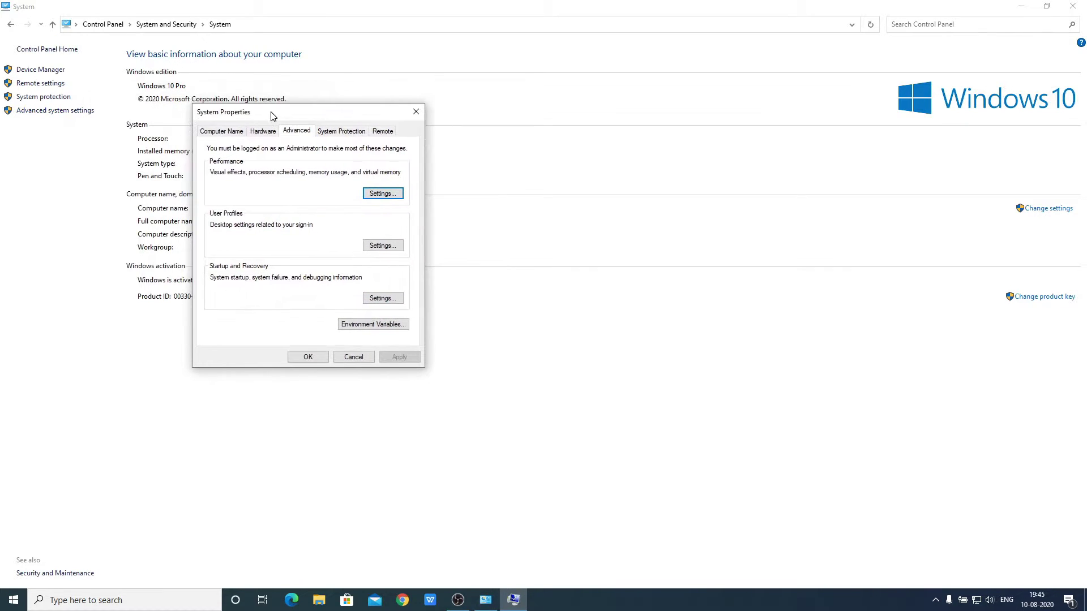
pyautogui.click(1021, 7)
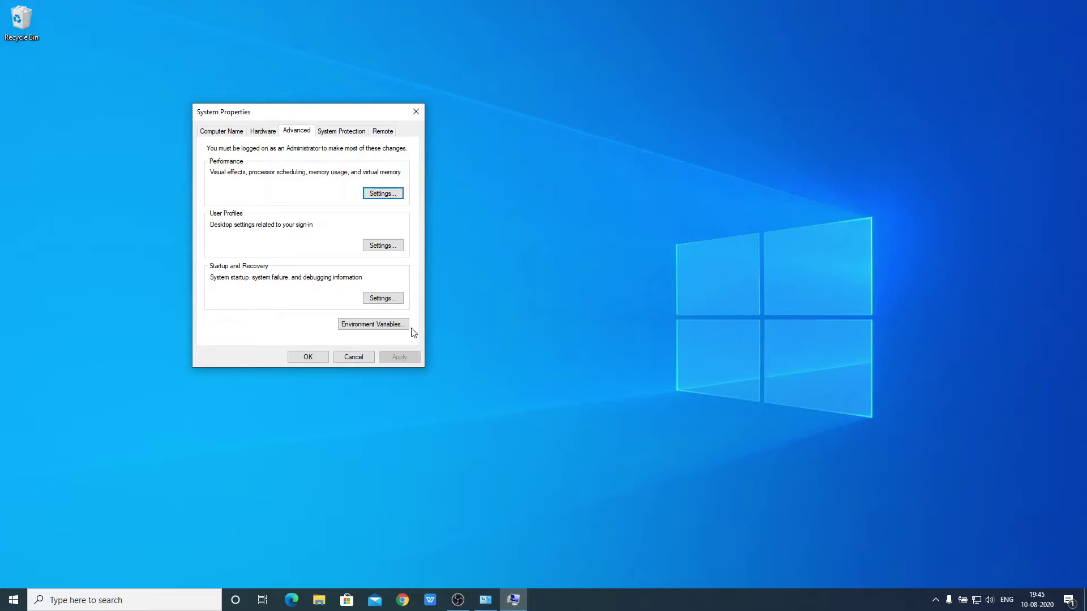
# In Environment Variables, select the system Path variable and edit its entries
pyautogui.click(379, 324)
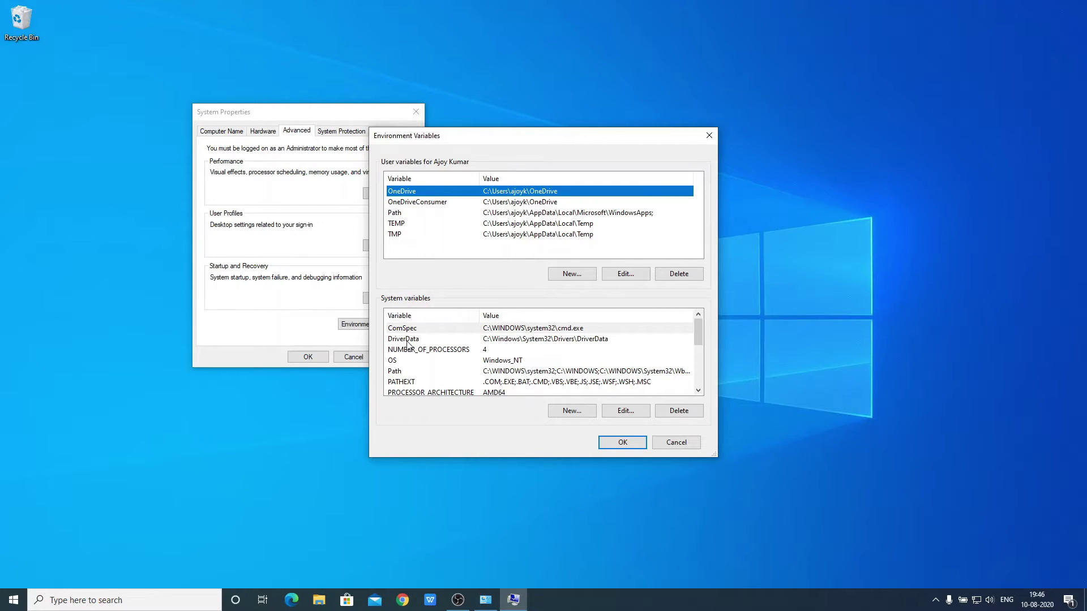
pyautogui.click(403, 375)
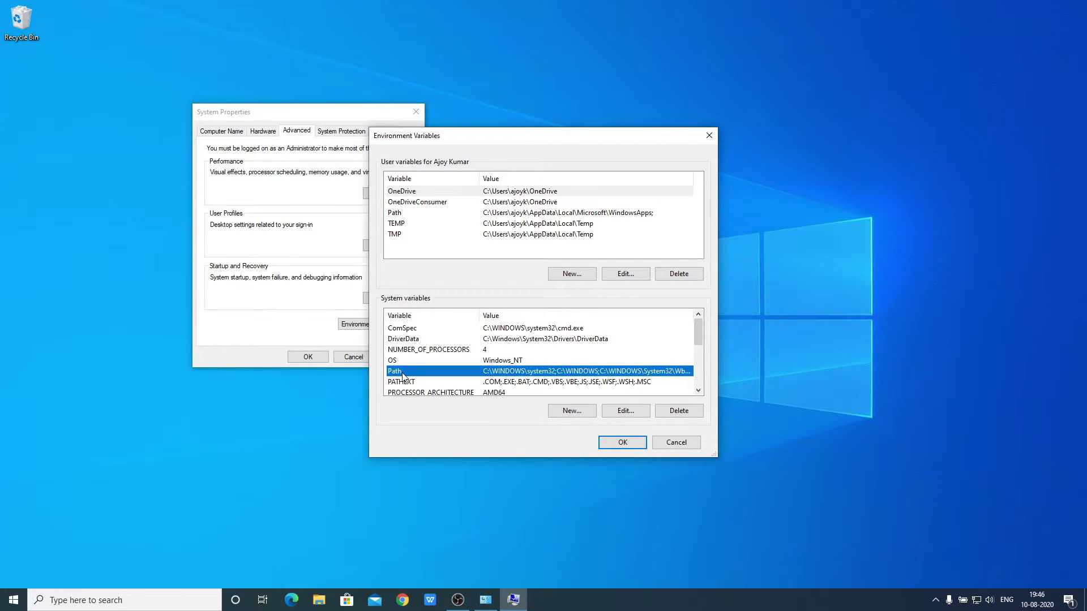
pyautogui.click(634, 410)
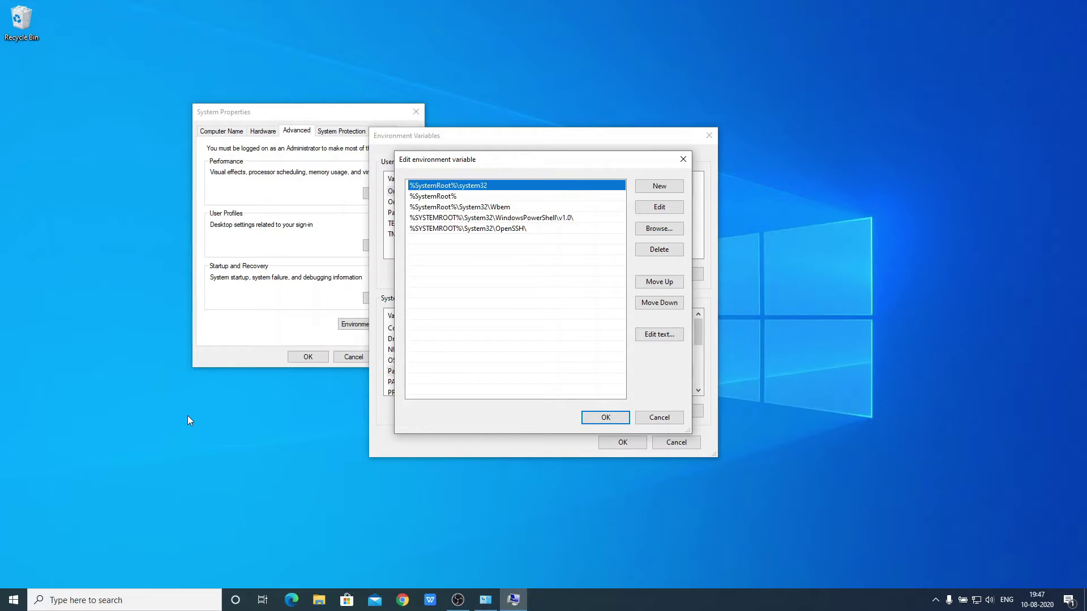
# In File Explorer, browse to C:\Program Files\Java\jdk-14.0.2\bin
pyautogui.click(319, 600)
pyautogui.click(366, 292)
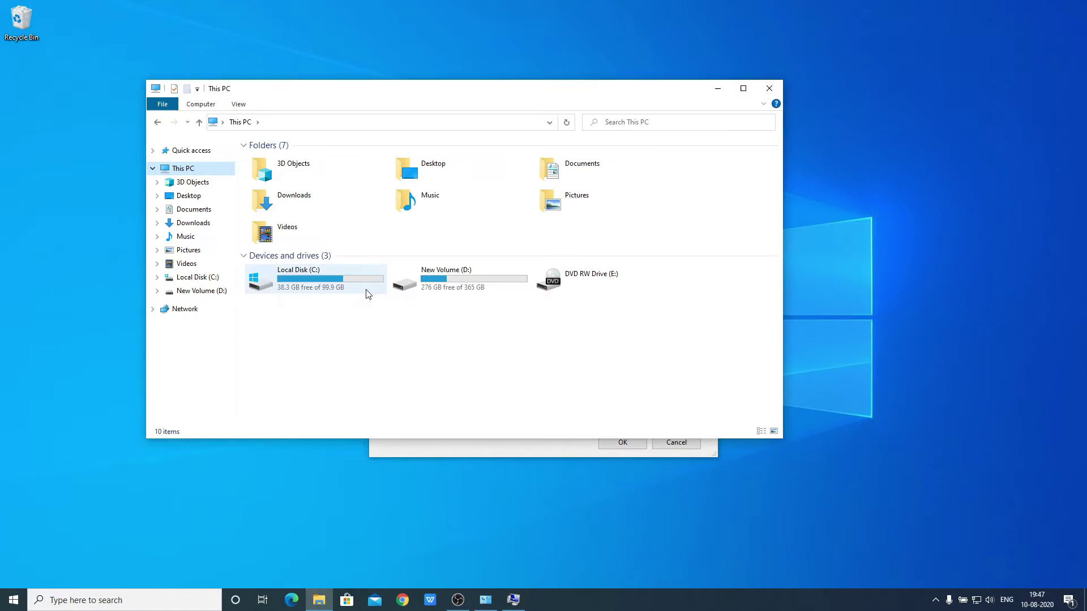
pyautogui.doubleClick(367, 292)
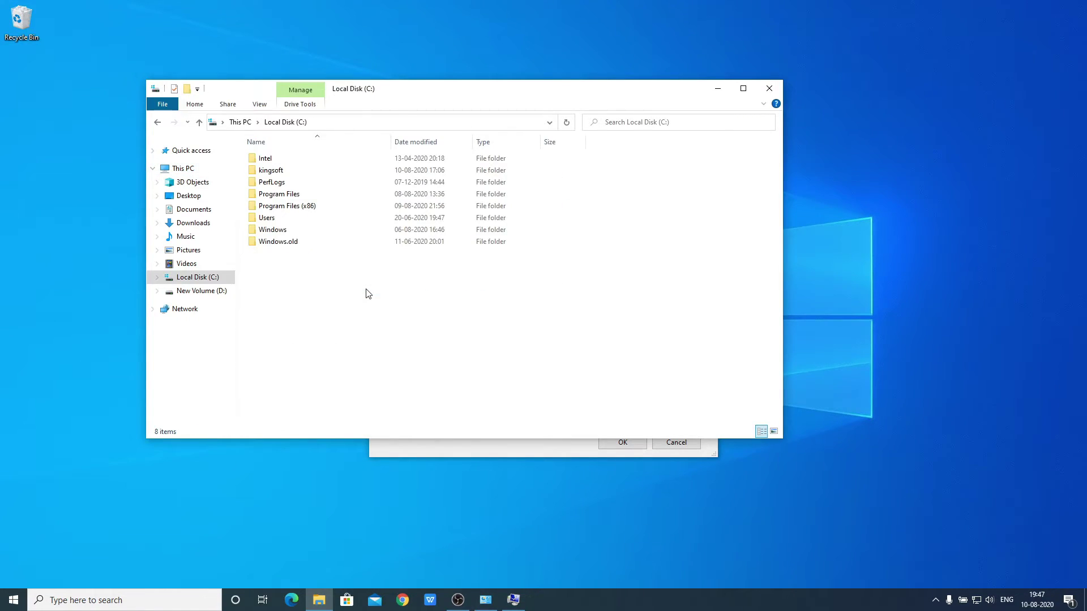
pyautogui.doubleClick(351, 196)
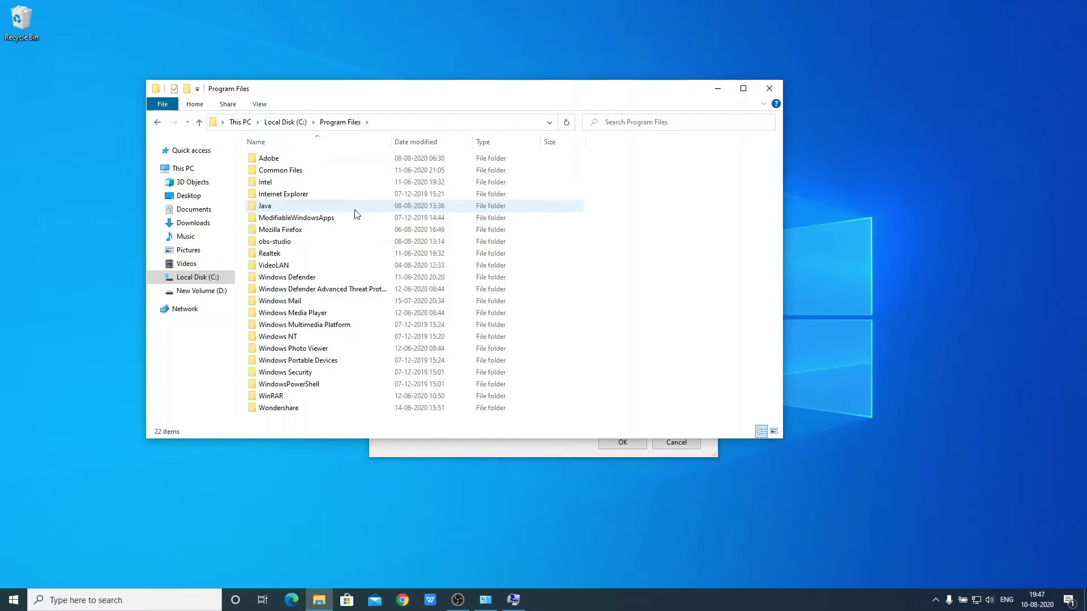
pyautogui.doubleClick(280, 207)
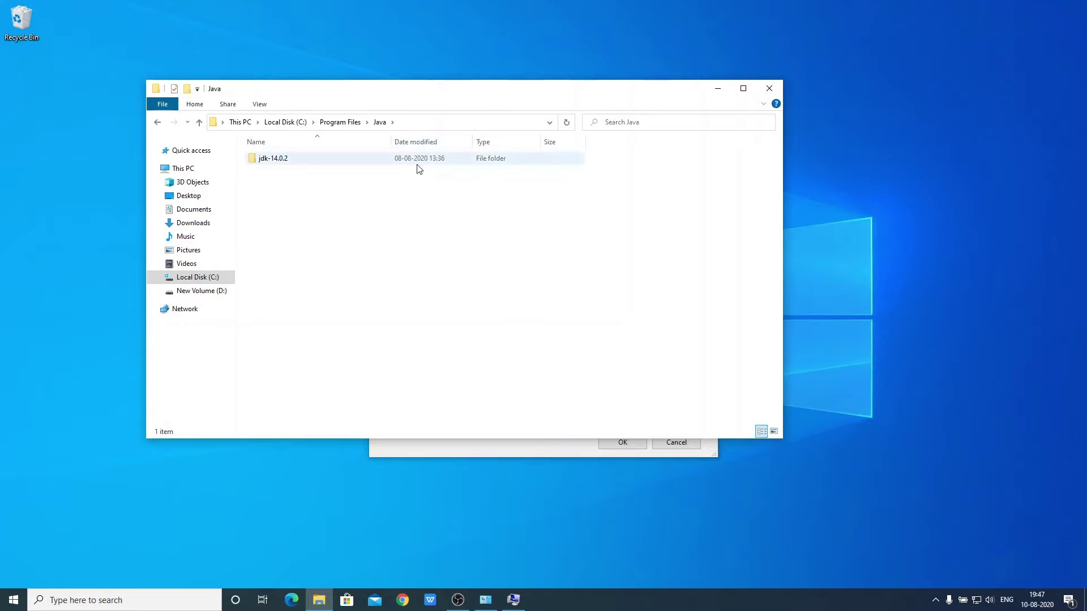
pyautogui.doubleClick(294, 165)
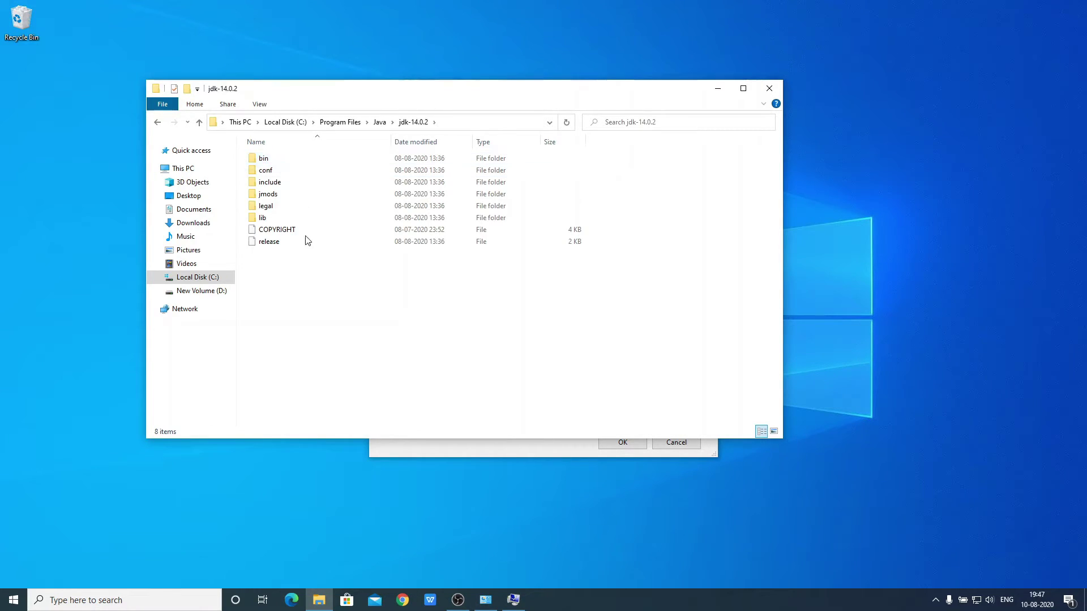
pyautogui.doubleClick(338, 163)
pyautogui.scroll(-16, 346, 325)
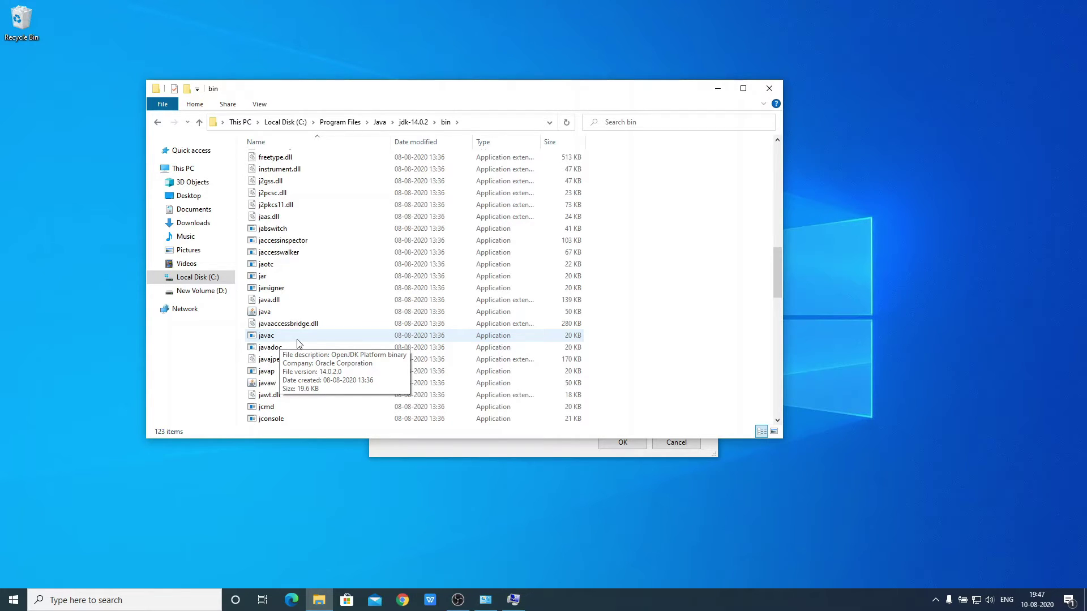
# Copy the bin folder's full path from the address bar
pyautogui.click(478, 123)
pyautogui.rightClick(479, 123)
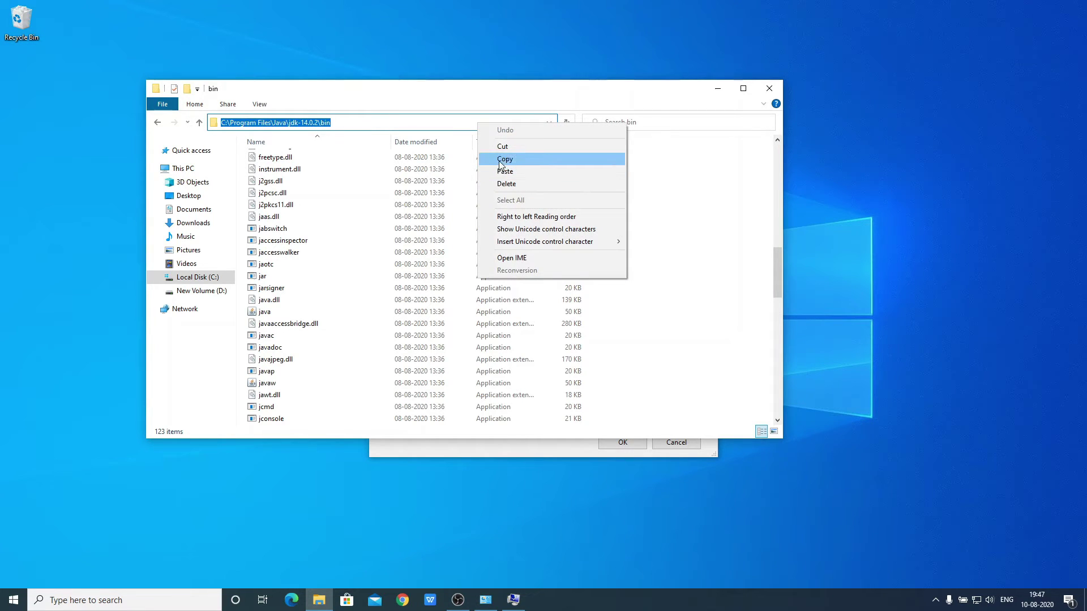
pyautogui.click(501, 161)
# Add a new Path entry containing the pasted C:\Program Files\Java\jdk-14.0.2\bin path
pyautogui.click(719, 89)
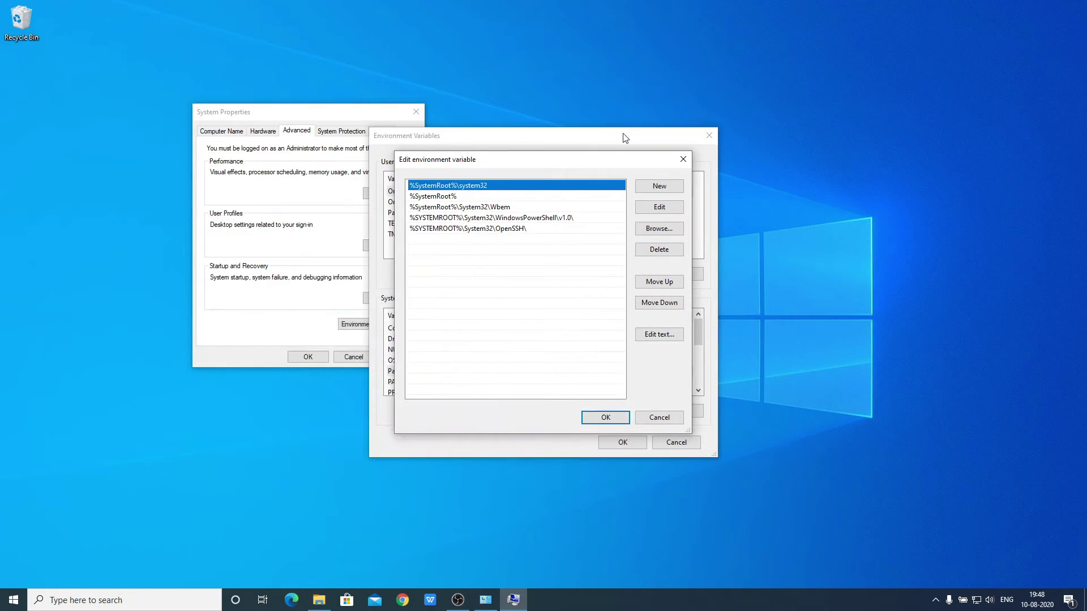
pyautogui.click(661, 190)
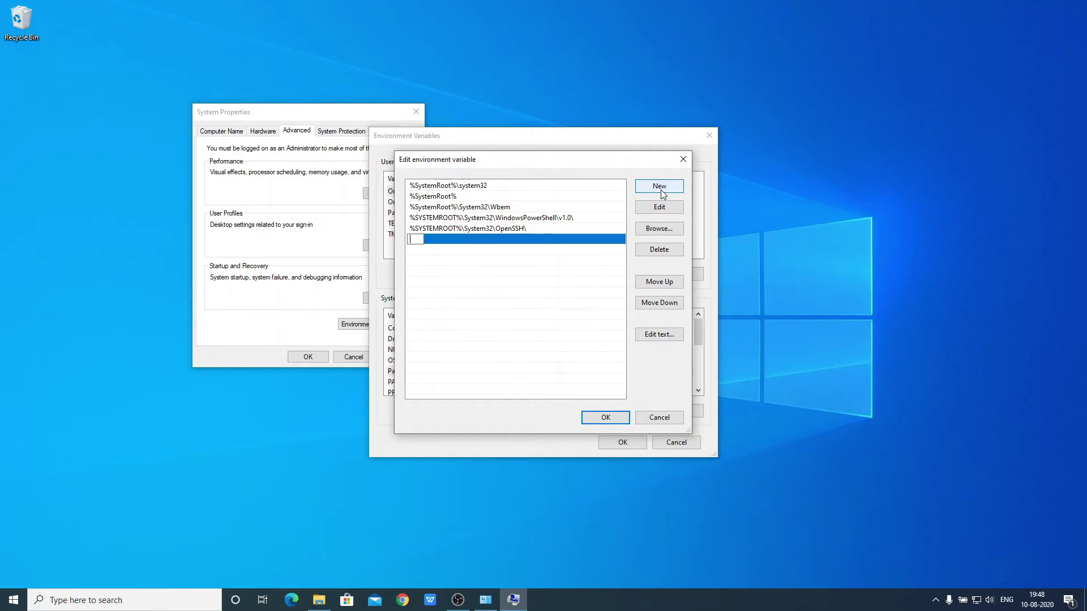
pyautogui.rightClick(416, 240)
pyautogui.click(453, 290)
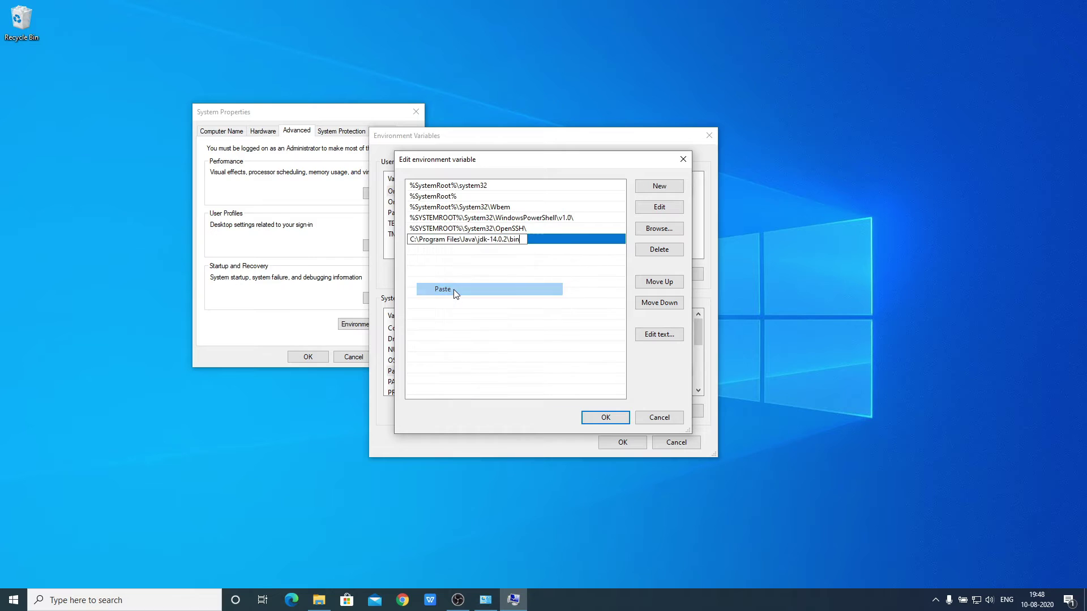
# Confirm the Path edit, Environment Variables and System Properties dialogs with OK
pyautogui.click(601, 423)
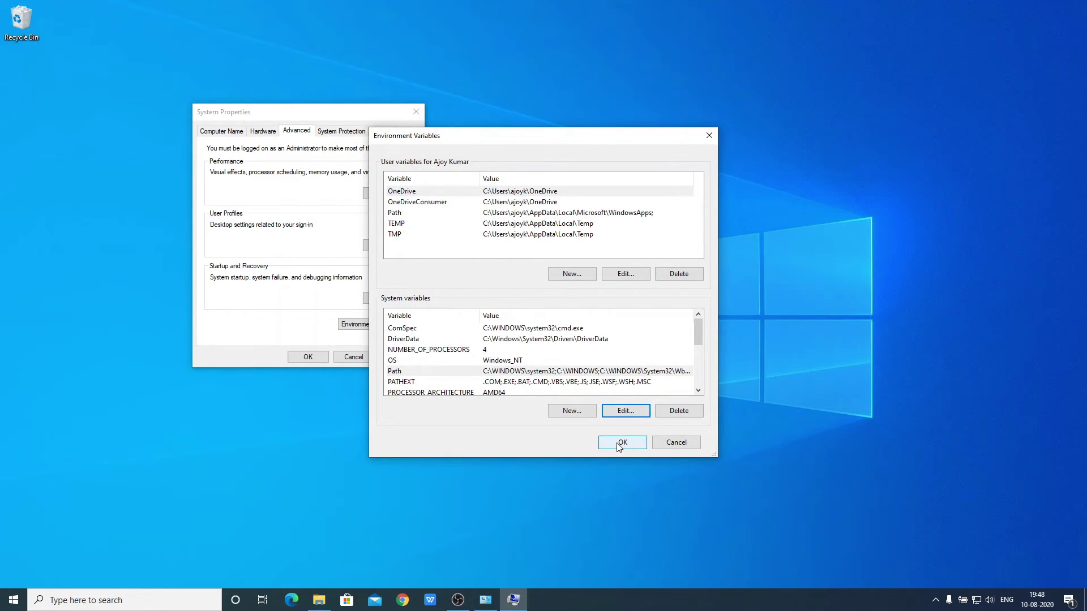
pyautogui.click(618, 444)
pyautogui.click(303, 358)
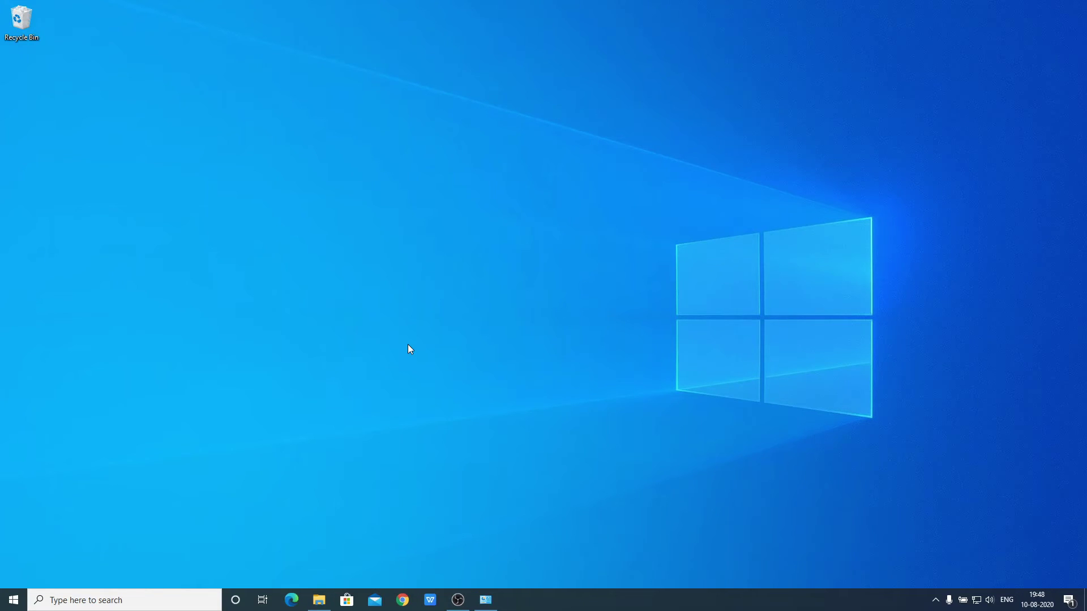
# Launch Command Prompt from a 'cmd' search and center its window
pyautogui.click(129, 603)
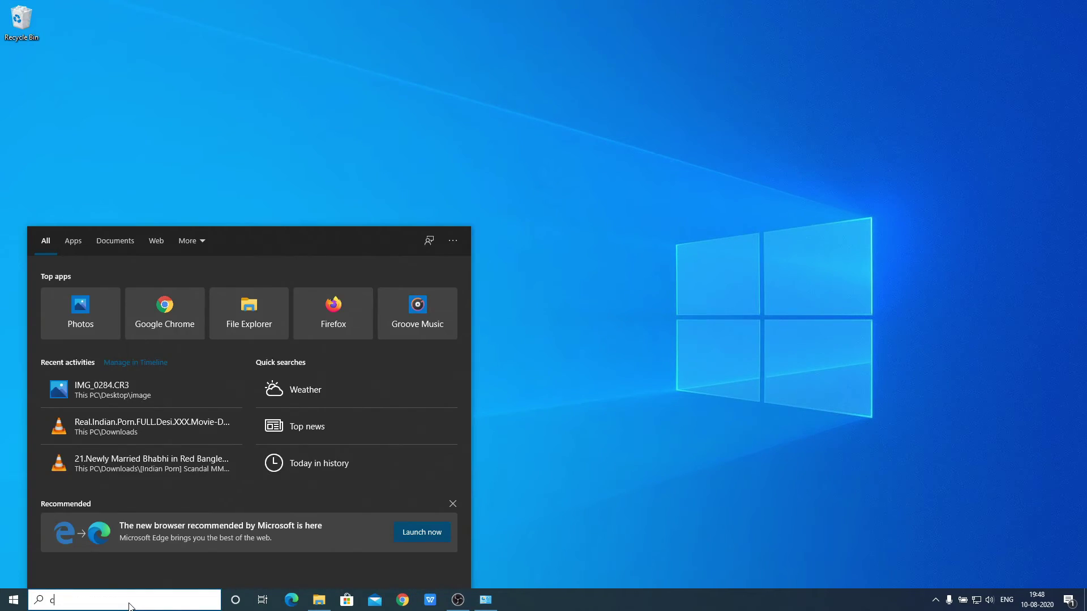
pyautogui.write('cmd')
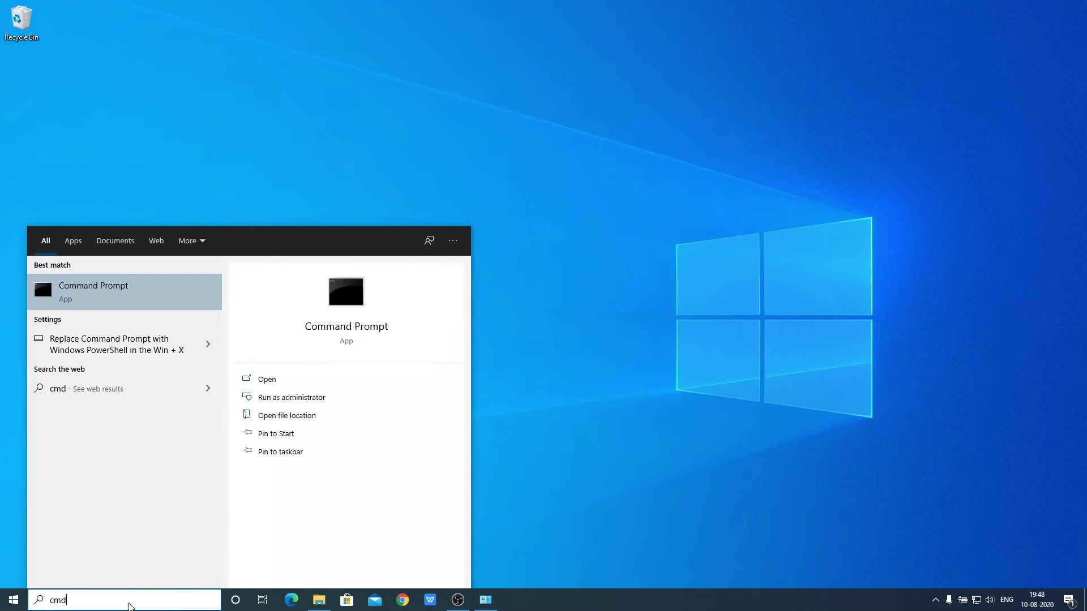
pyautogui.click(113, 305)
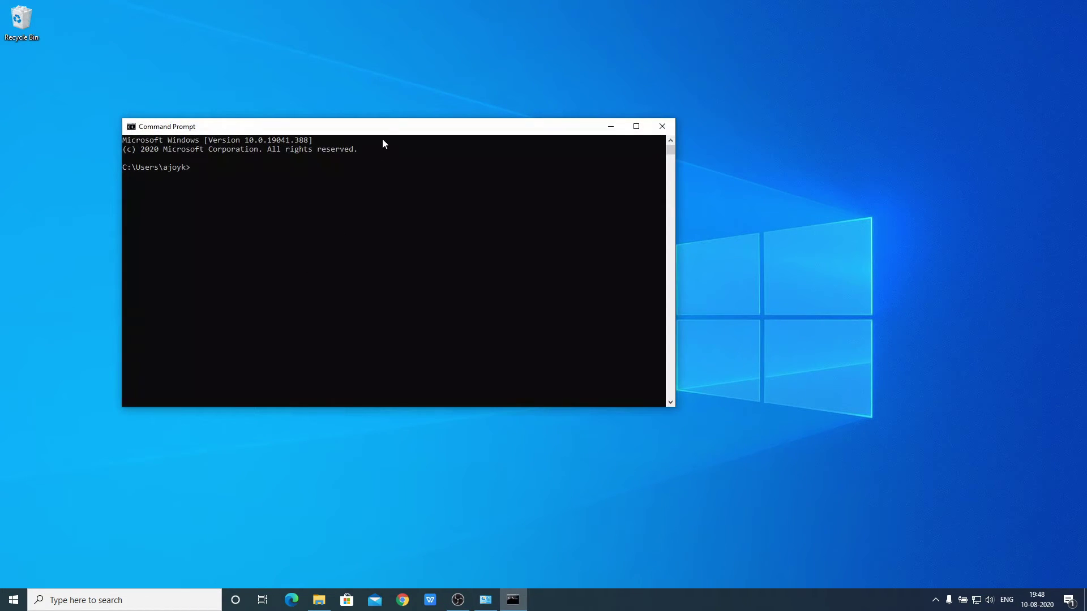
pyautogui.moveTo(393, 133); pyautogui.dragTo(488, 137)
# Run java -version, confirm it reports 14.0.2, and highlight the output
pyautogui.write('java -version')
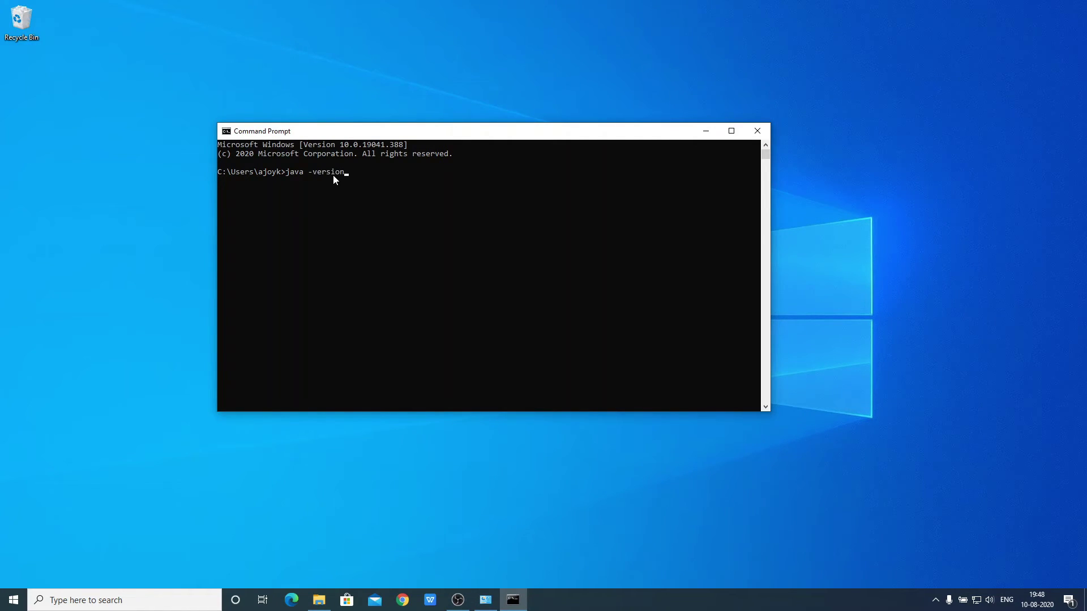
pyautogui.press('Return')
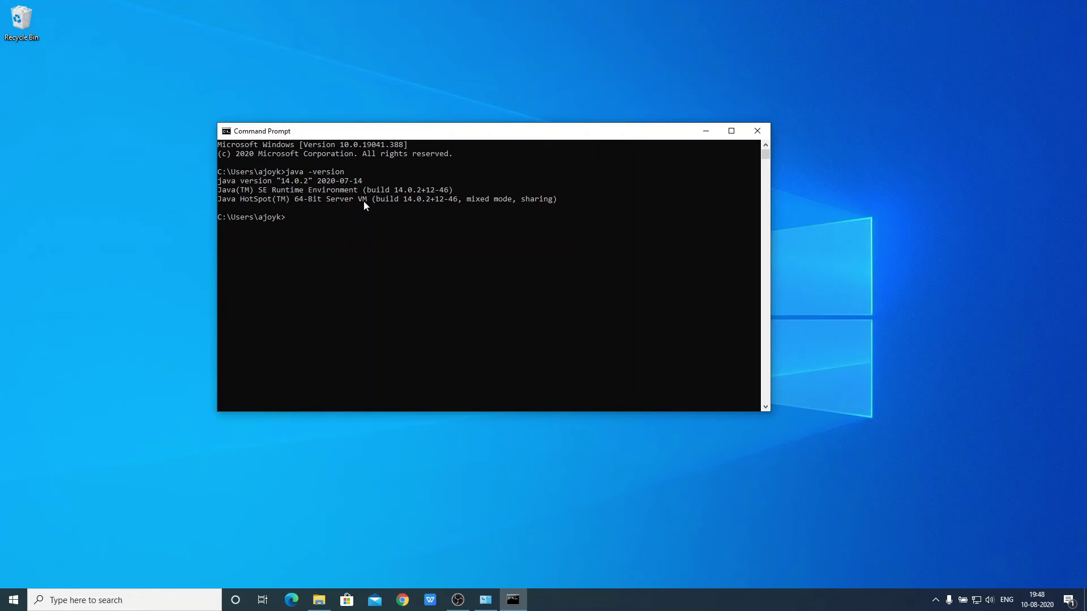
pyautogui.moveTo(558, 209); pyautogui.dragTo(549, 173)
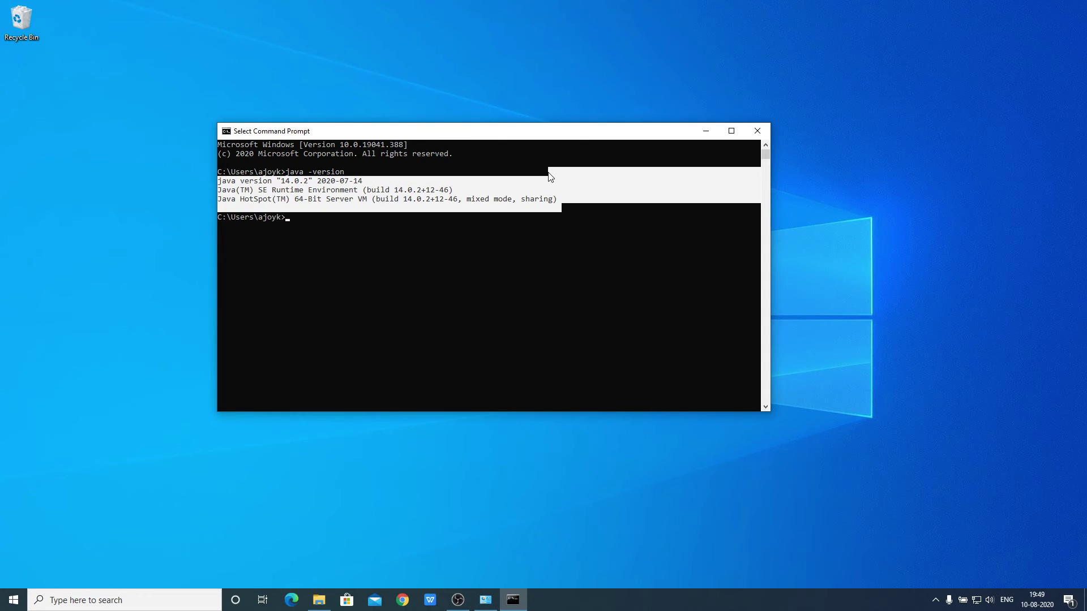
pyautogui.click(570, 208)
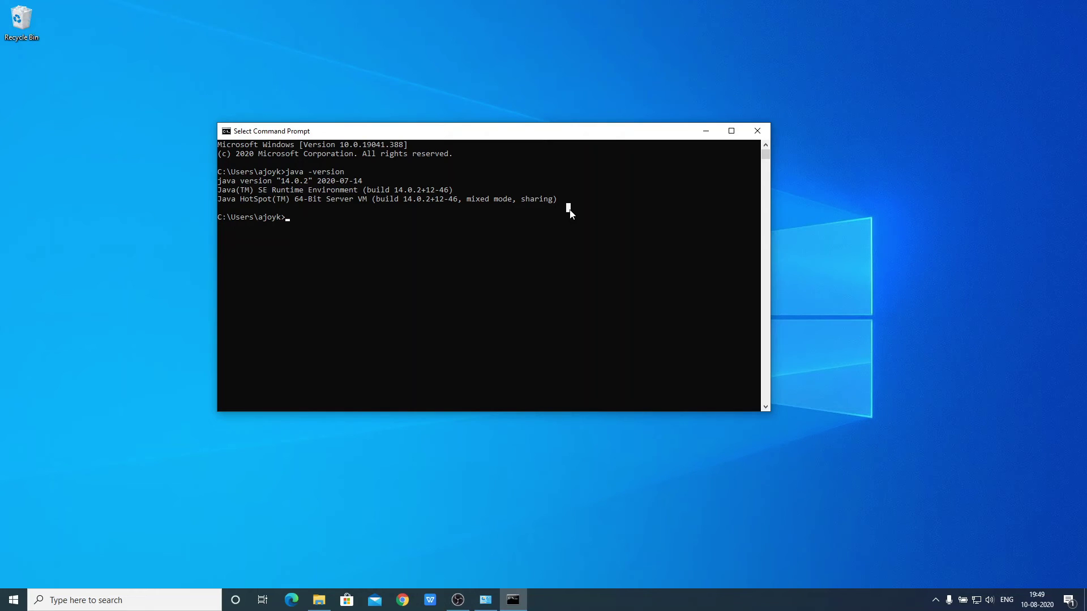
# Run javac, scroll through its usage and options help, then close Command Prompt
pyautogui.write('j')
pyautogui.write('avac')
pyautogui.press('Return')
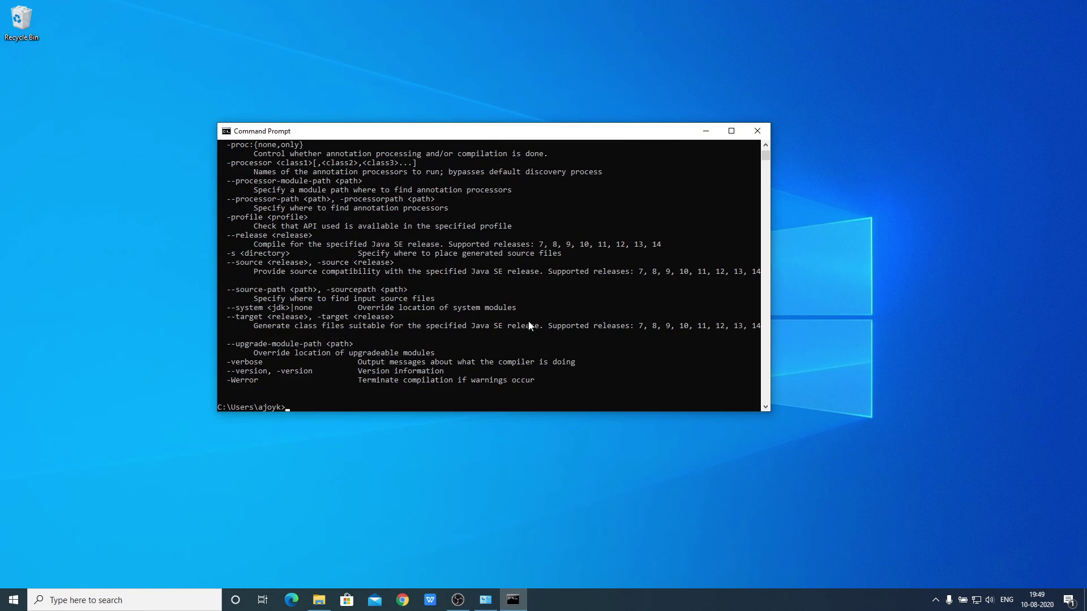
pyautogui.scroll(20, 479, 328)
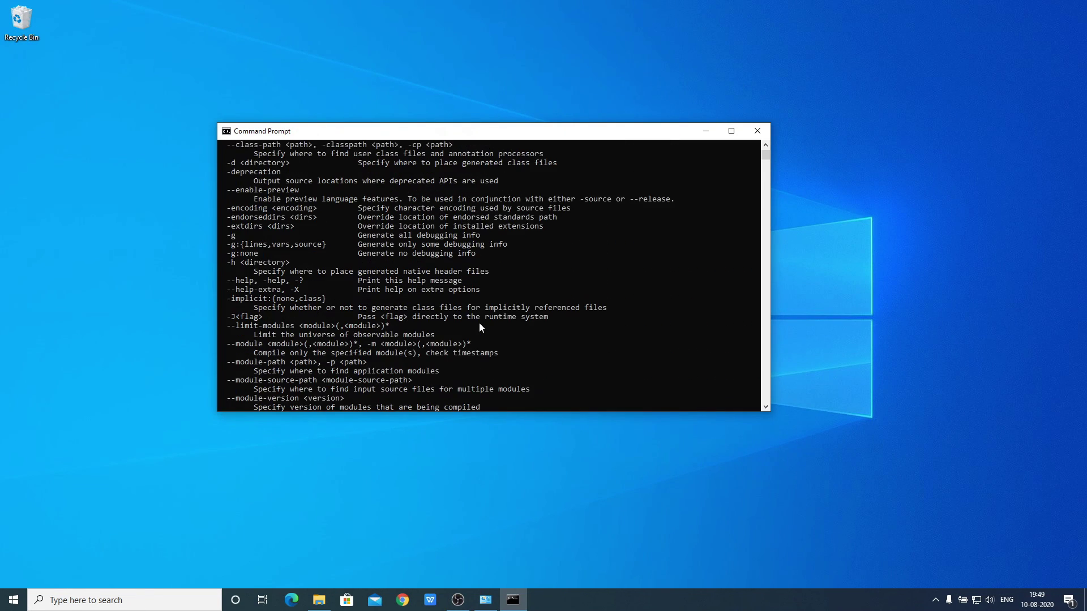
pyautogui.scroll(3, 479, 327)
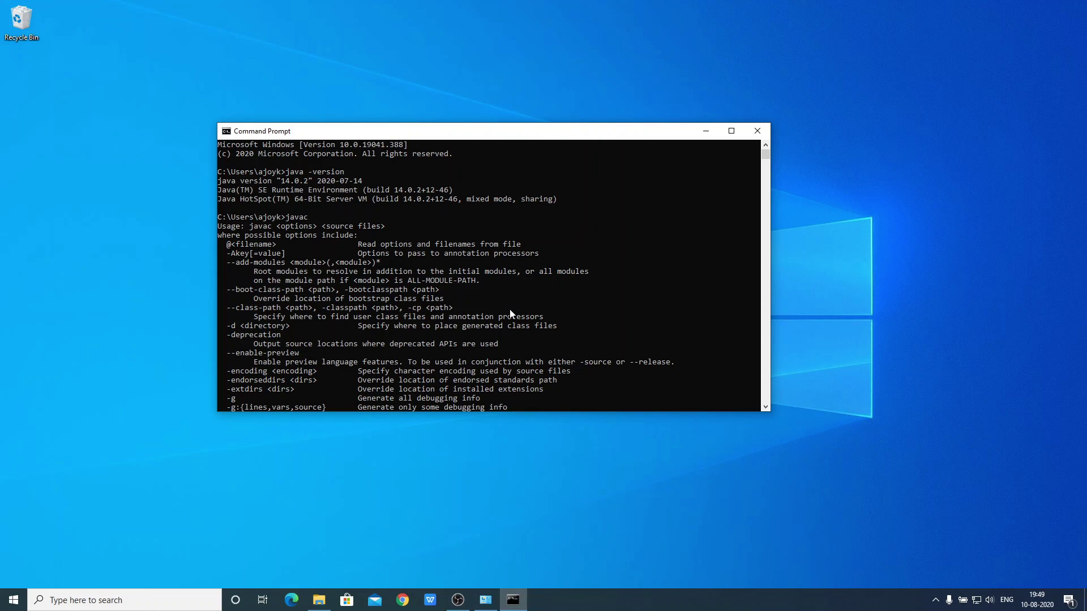
pyautogui.click(755, 132)
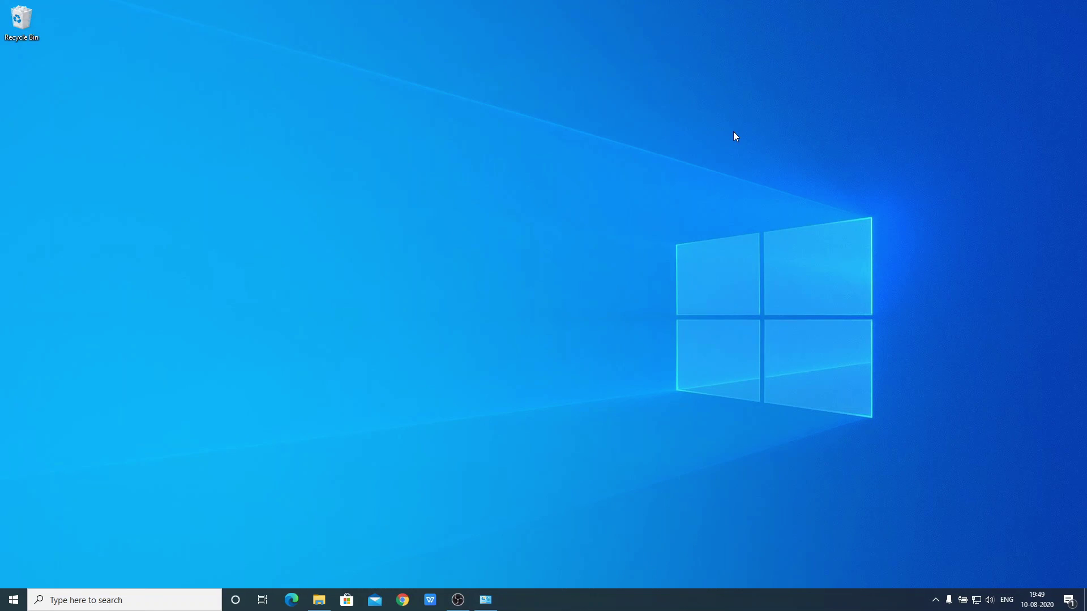